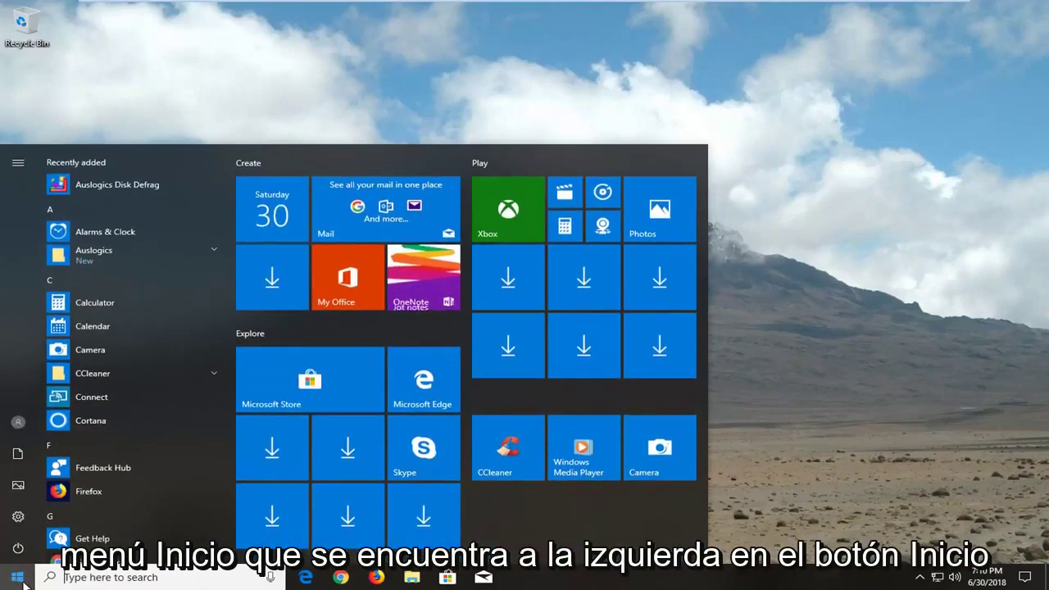
# Search the Start menu for 'internet options' and open the Internet Properties dialog.
pyautogui.write('i')
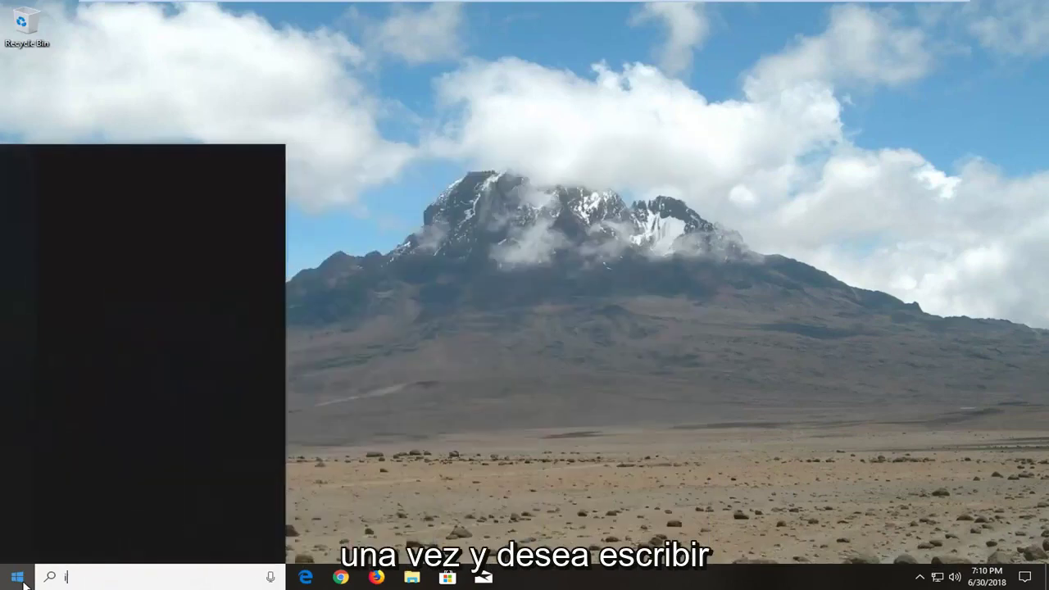
pyautogui.write('nternet options')
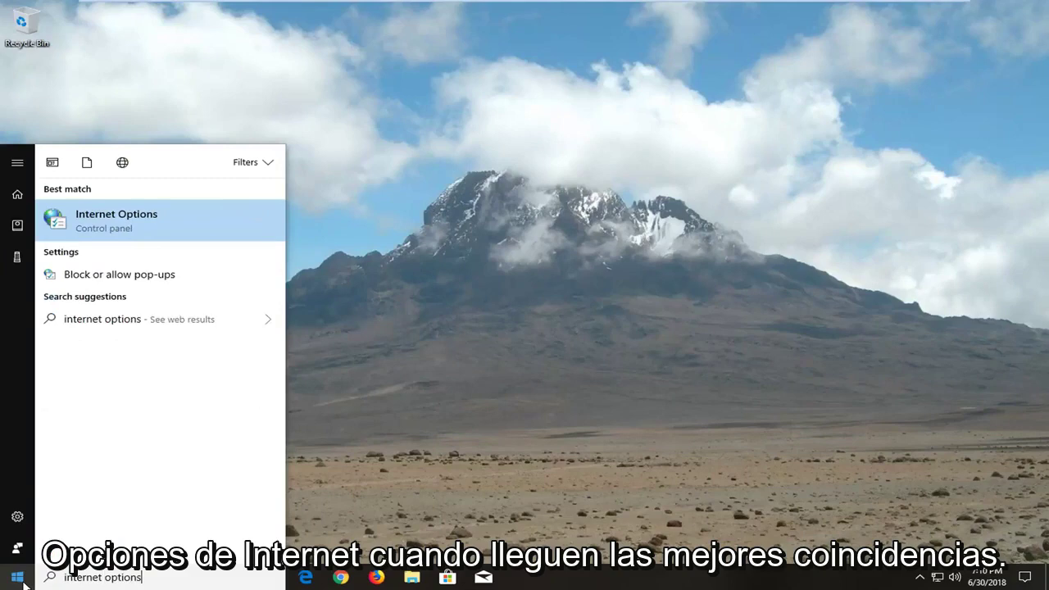
pyautogui.click(117, 217)
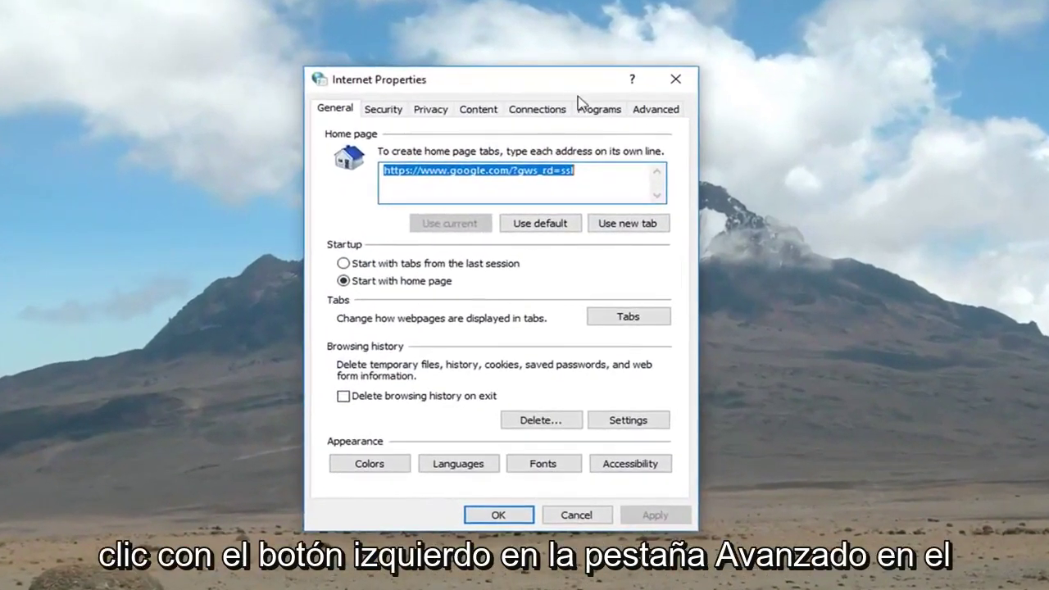
# Reset Internet Explorer from the Advanced tab with Delete personal settings ticked, then close Internet Properties.
pyautogui.click(650, 119)
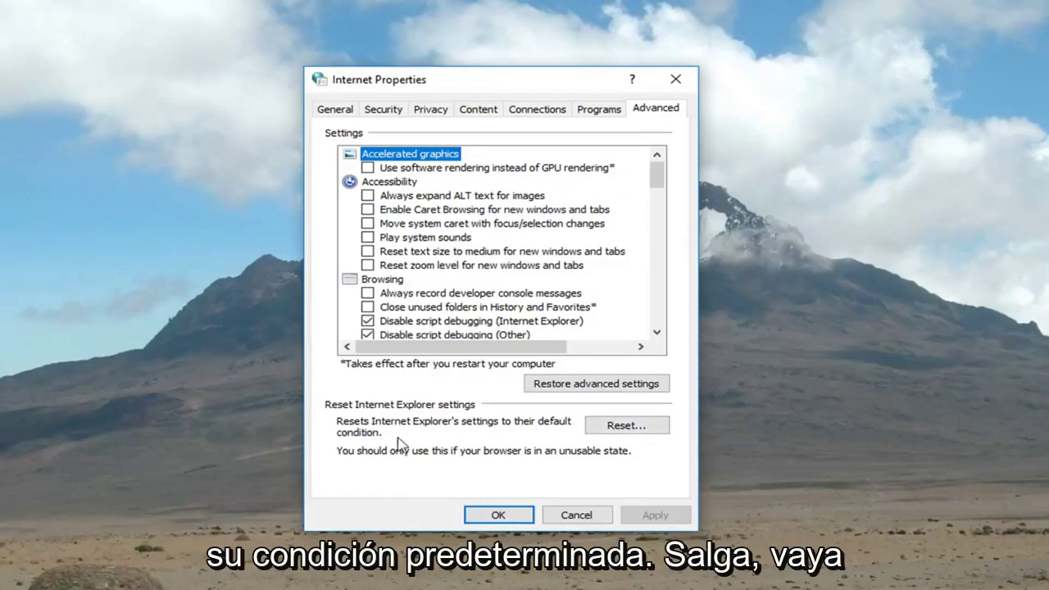
pyautogui.click(620, 430)
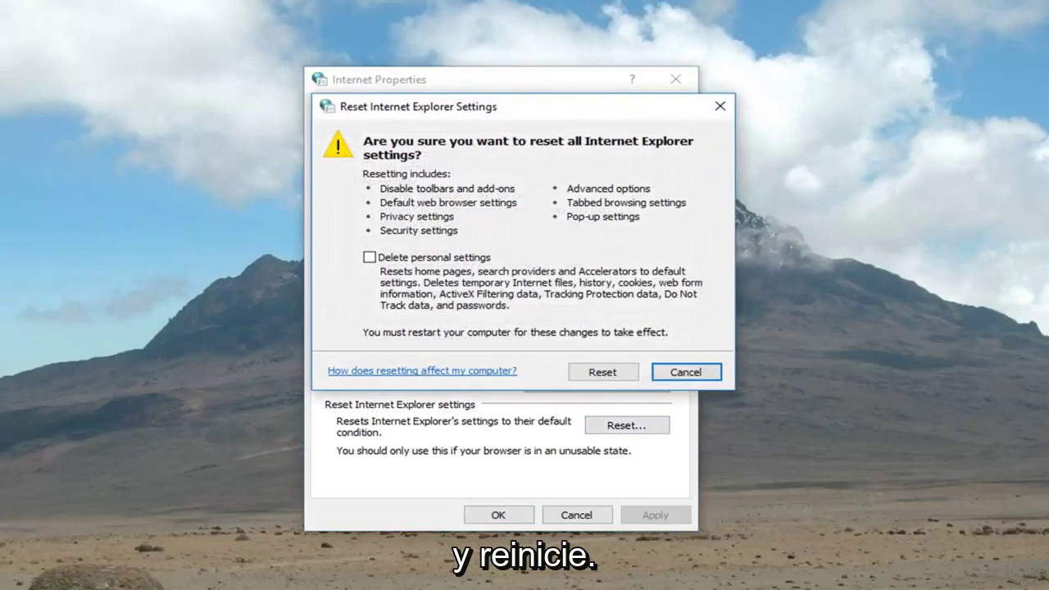
pyautogui.click(369, 258)
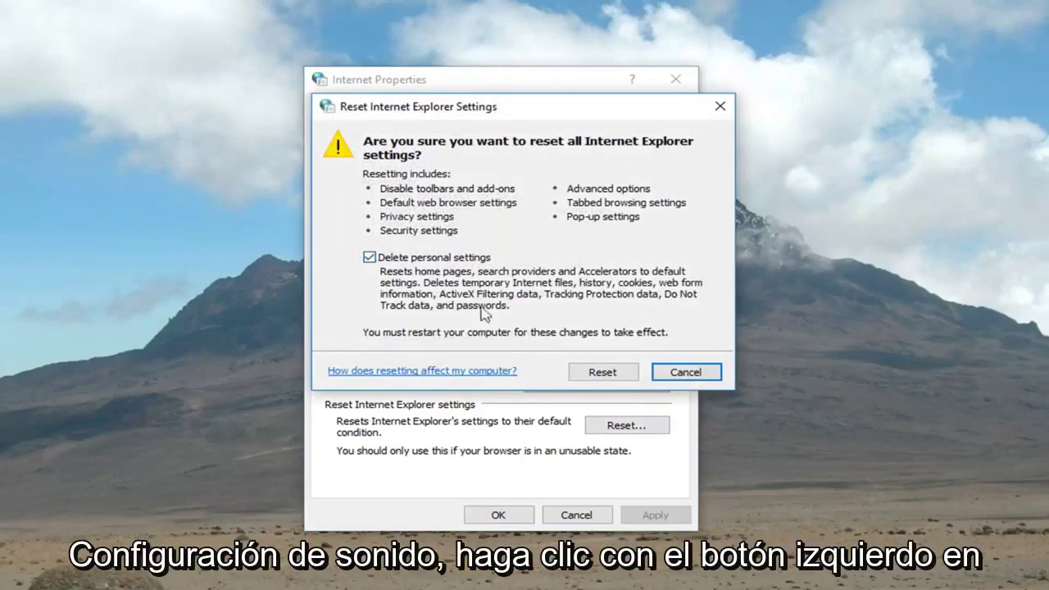
pyautogui.click(603, 373)
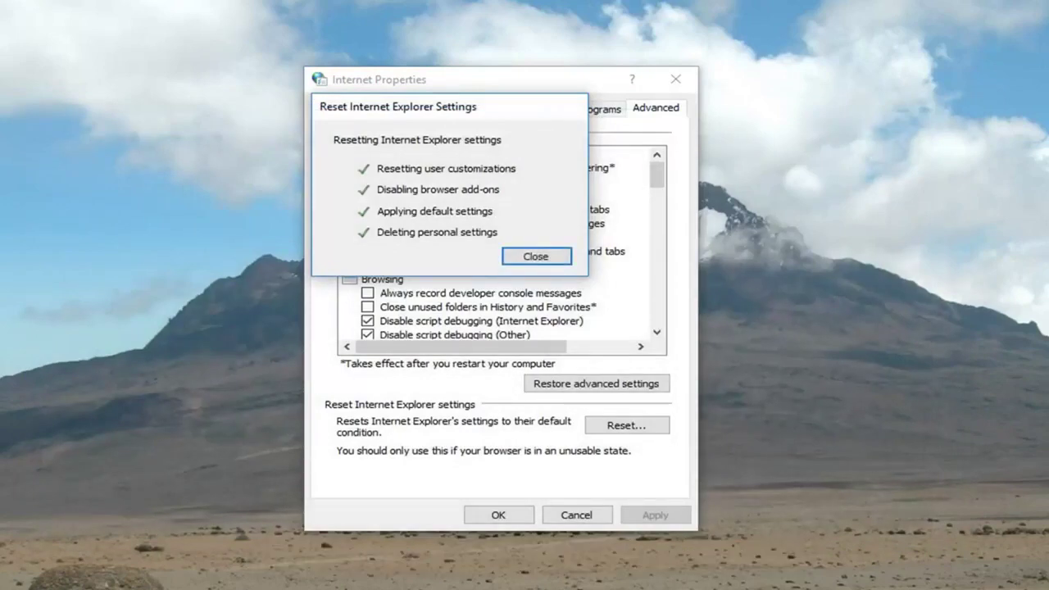
pyautogui.click(528, 256)
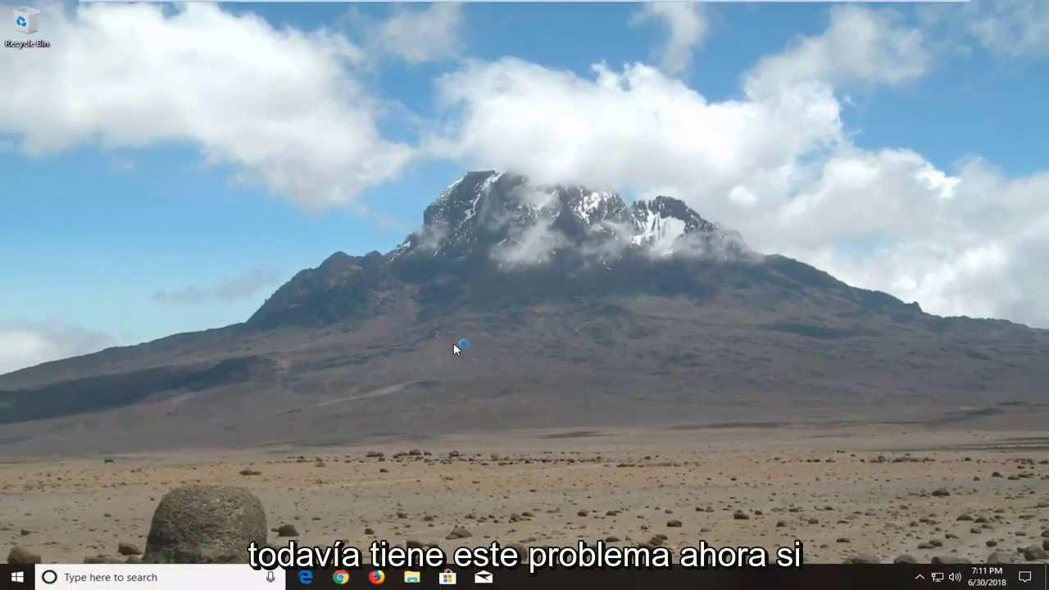
# Search Start for 'regedit' and run it as administrator.
pyautogui.click(13, 575)
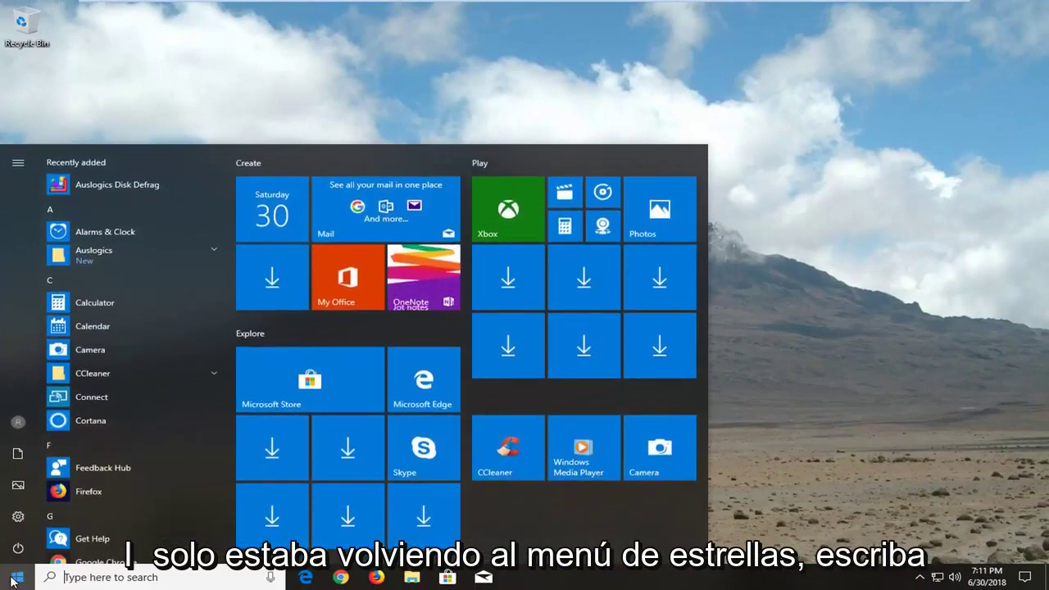
pyautogui.write('regedit')
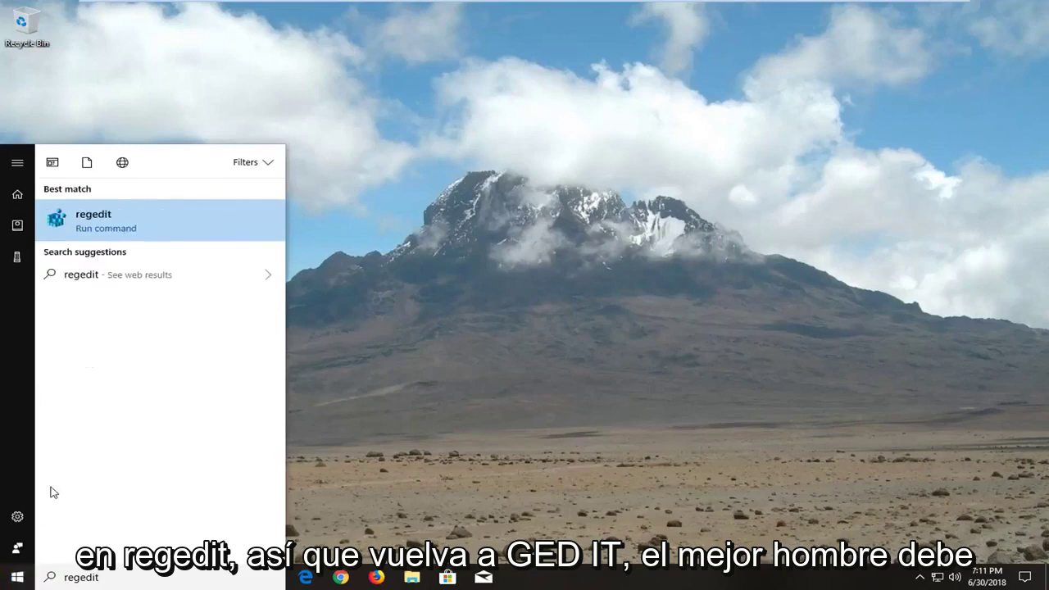
pyautogui.rightClick(109, 228)
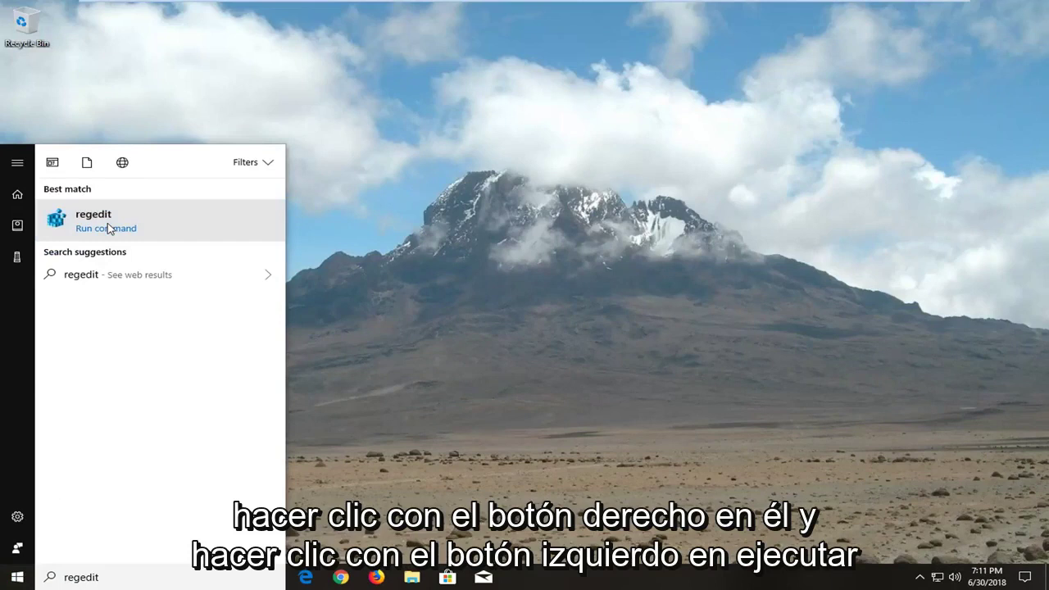
pyautogui.rightClick(109, 229)
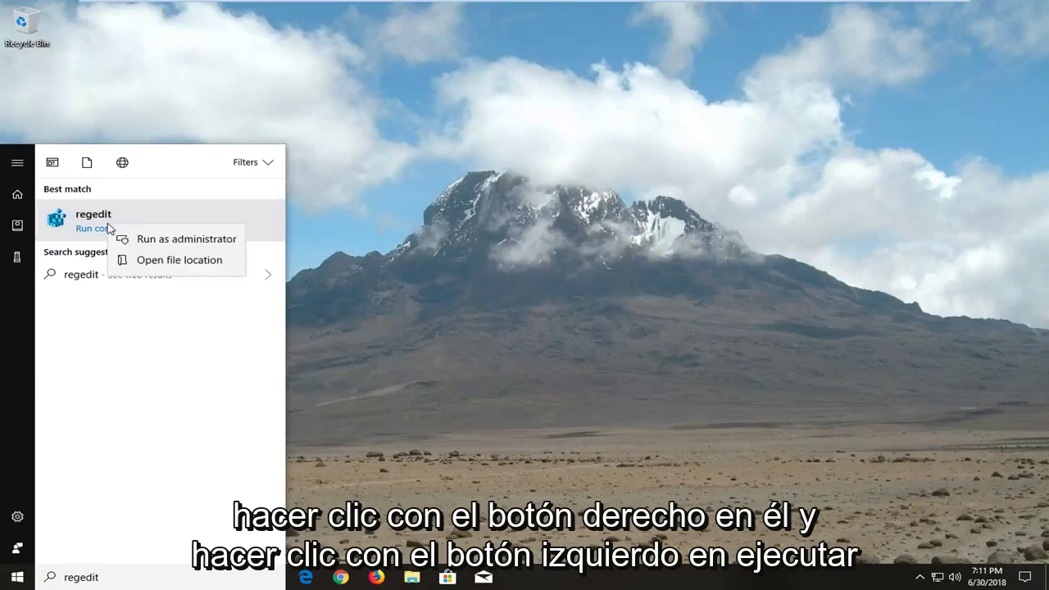
pyautogui.click(170, 242)
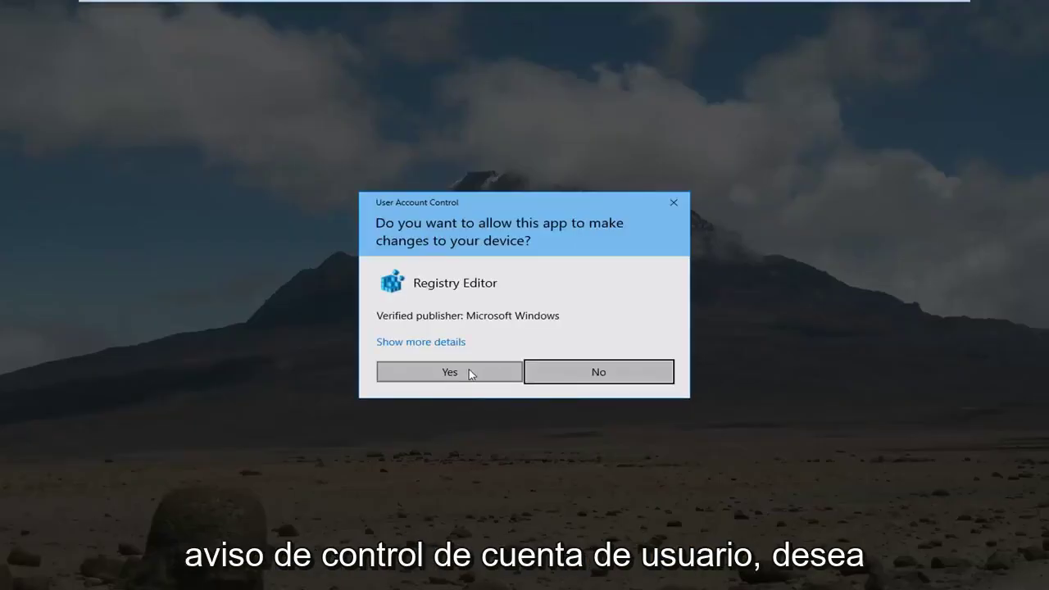
# Approve the User Account Control prompt and move the Registry Editor window up and right.
pyautogui.click(453, 374)
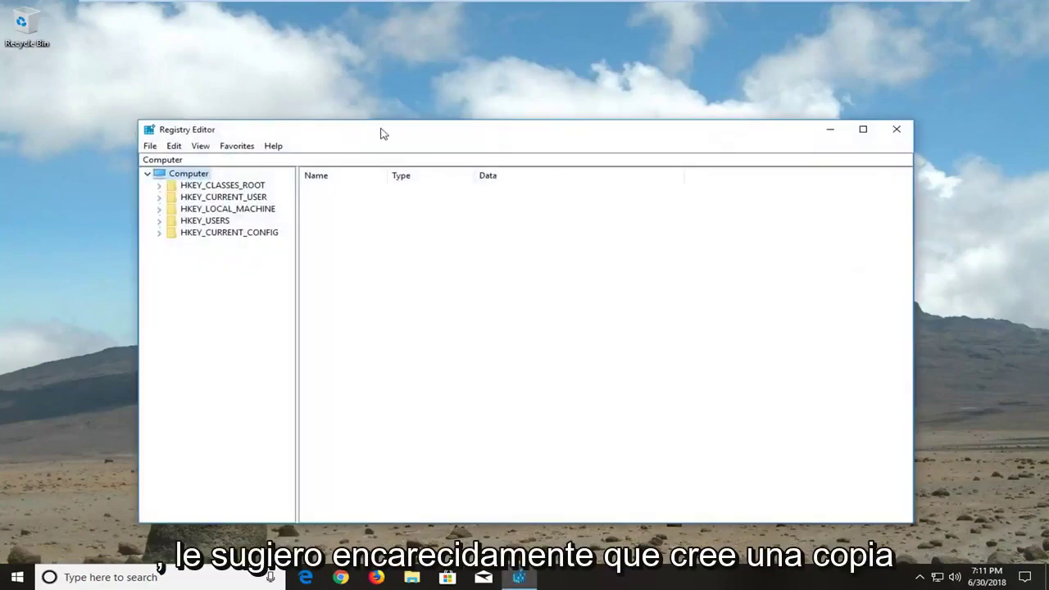
pyautogui.moveTo(382, 133); pyautogui.dragTo(408, 94)
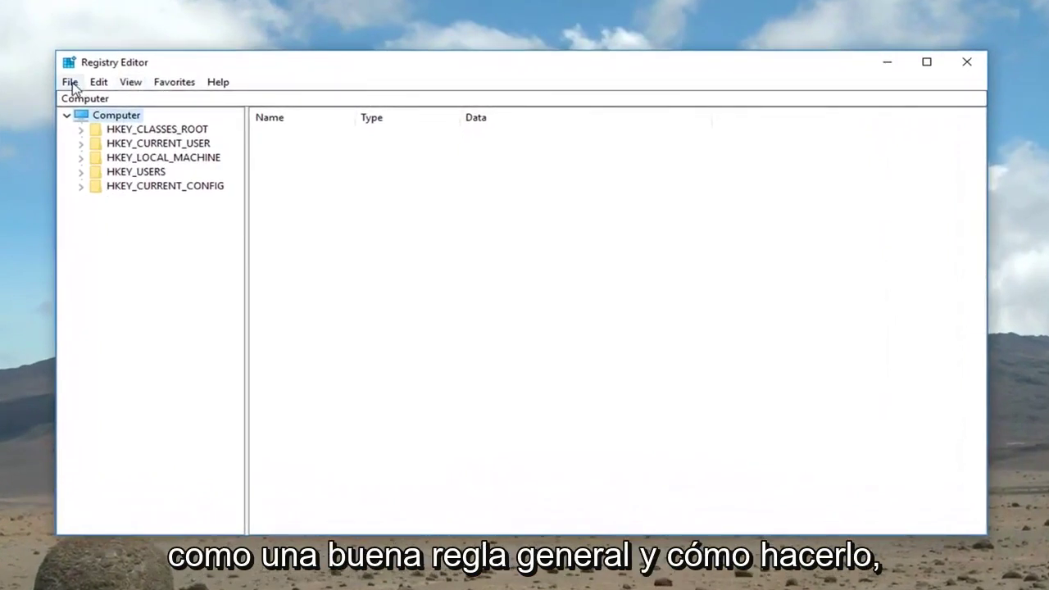
# Export the entire registry to the Desktop as a file named 'backup'.
pyautogui.click(71, 83)
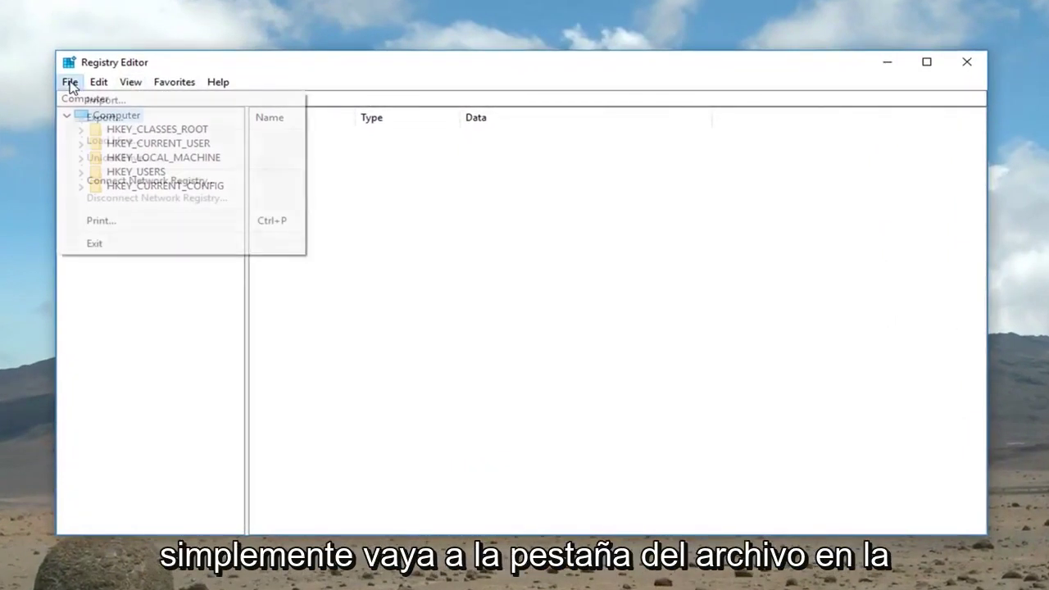
pyautogui.click(105, 117)
pyautogui.write('backup')
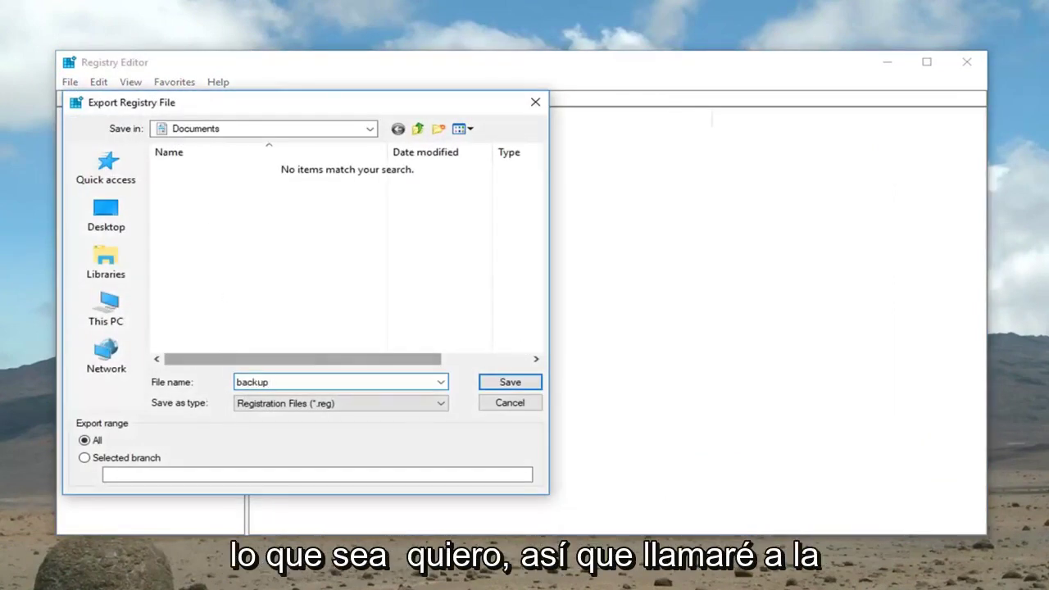
pyautogui.click(115, 215)
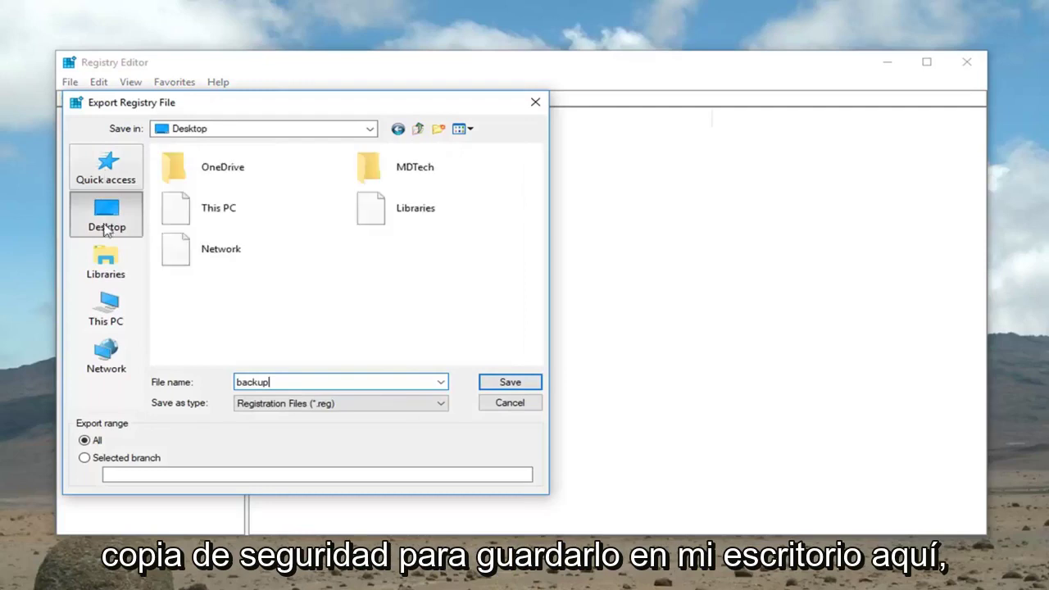
pyautogui.click(485, 380)
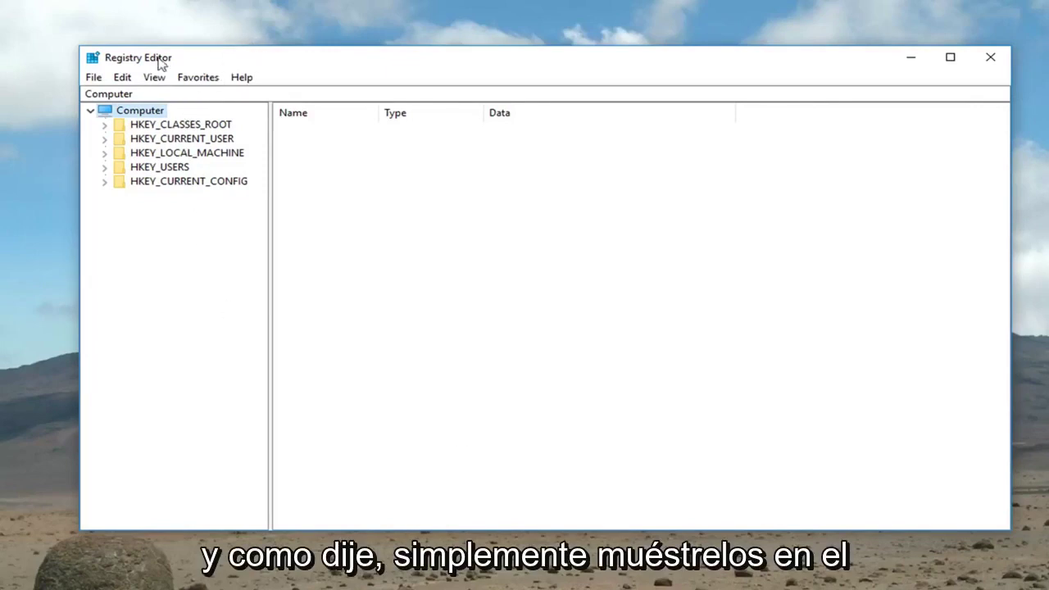
pyautogui.click(95, 76)
pyautogui.click(113, 94)
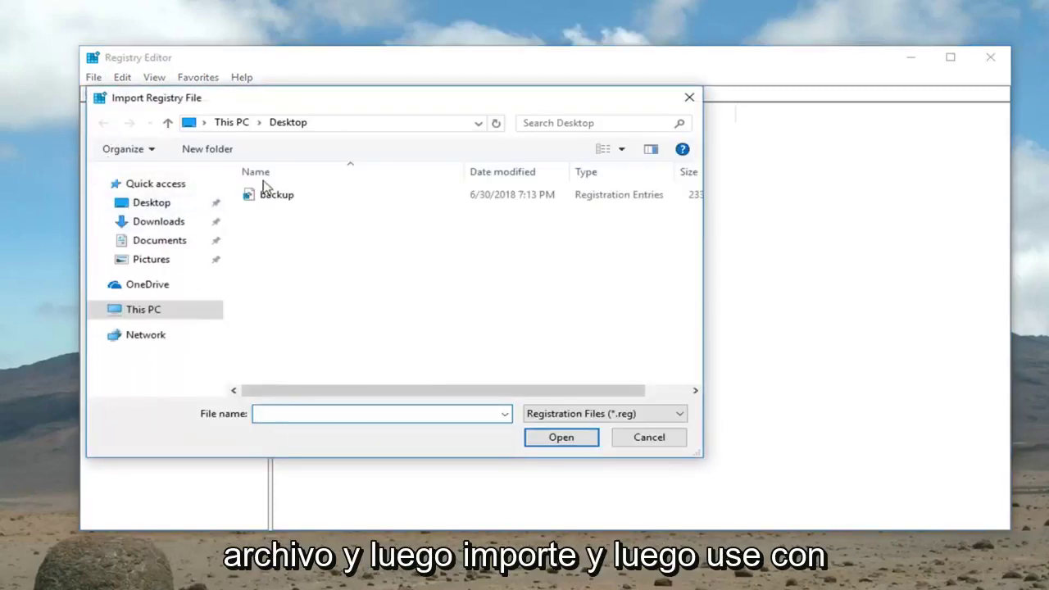
pyautogui.click(689, 97)
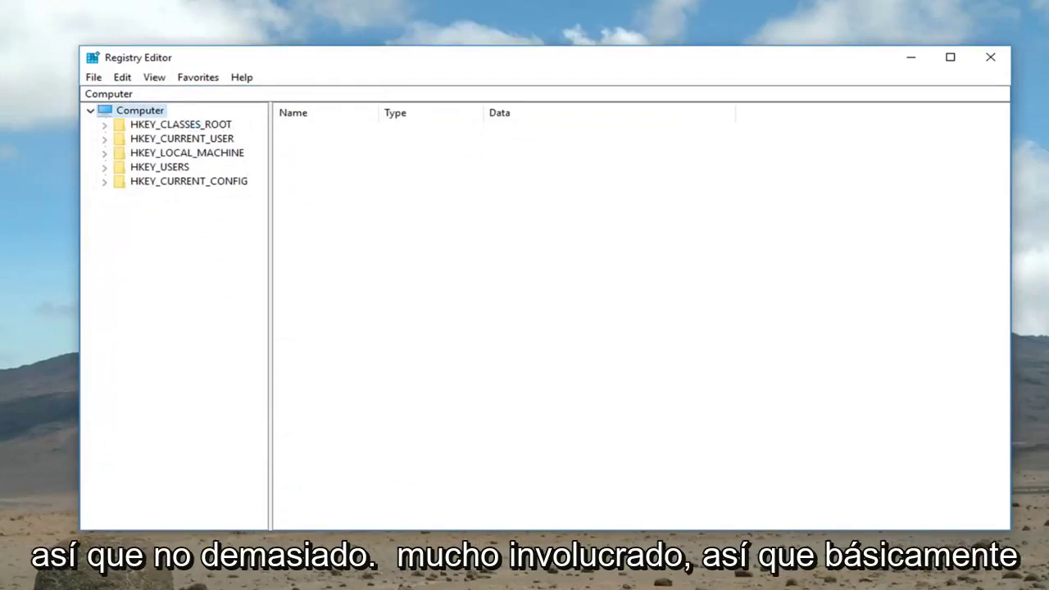
# Expand HKEY_CLASSES_ROOT, go to the .html key and select its (Default) value.
pyautogui.click(161, 127)
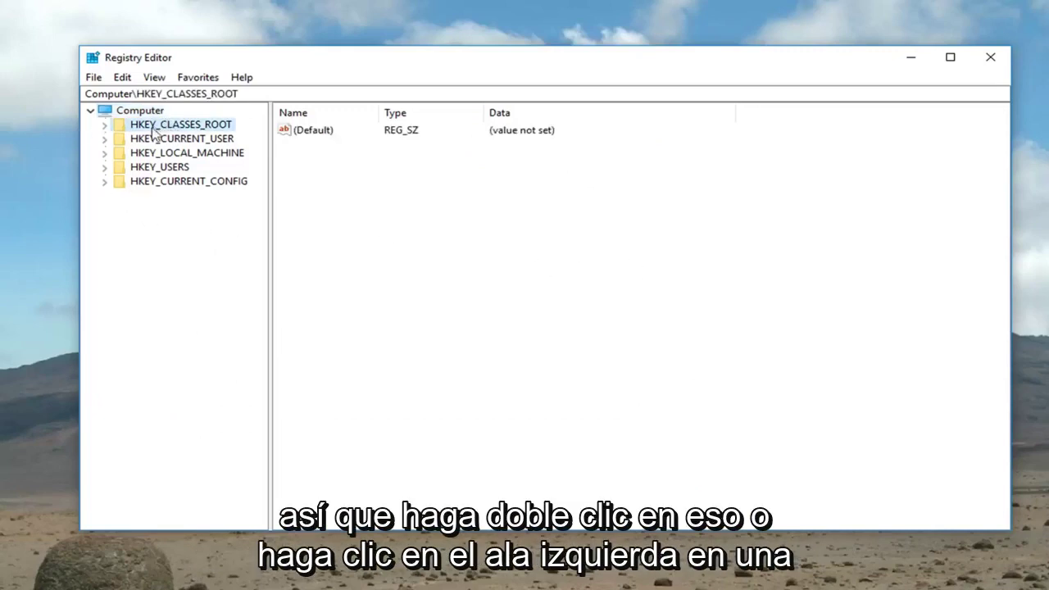
pyautogui.click(99, 125)
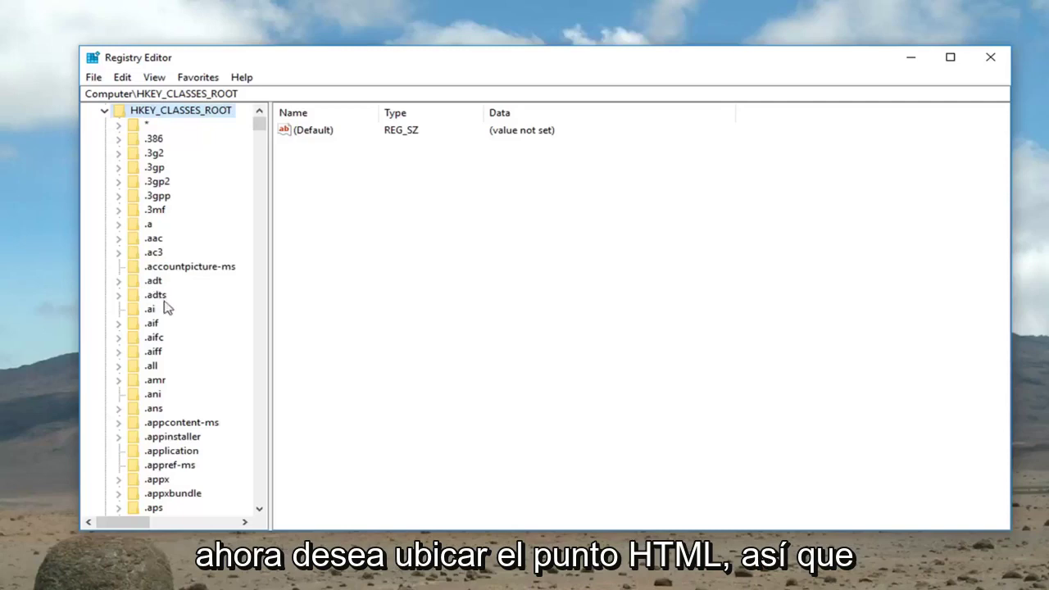
pyautogui.click(155, 368)
pyautogui.scroll(-13, 160, 379)
pyautogui.scroll(-20, 160, 381)
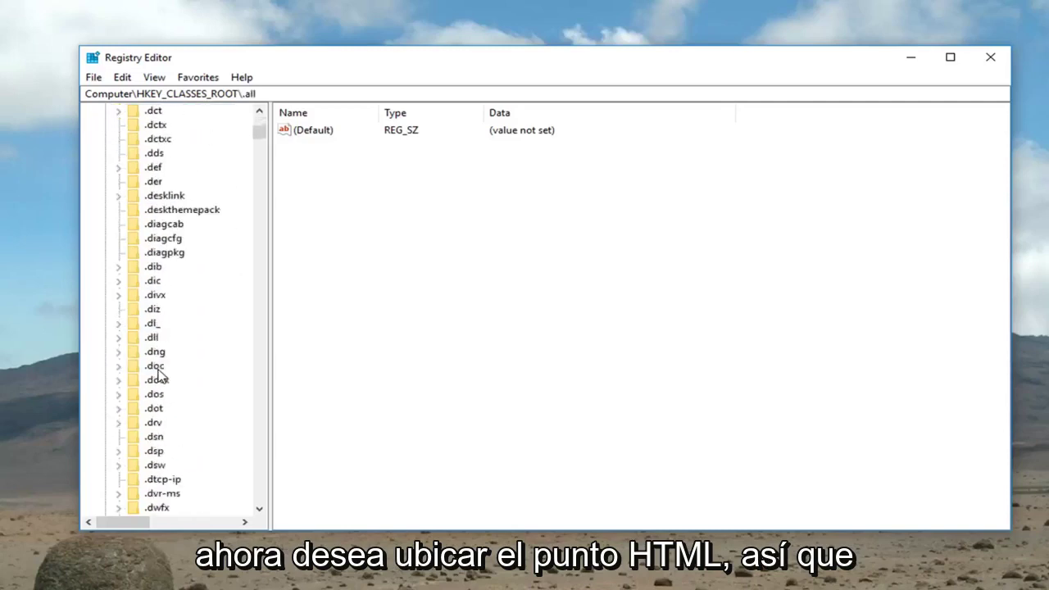
pyautogui.click(156, 381)
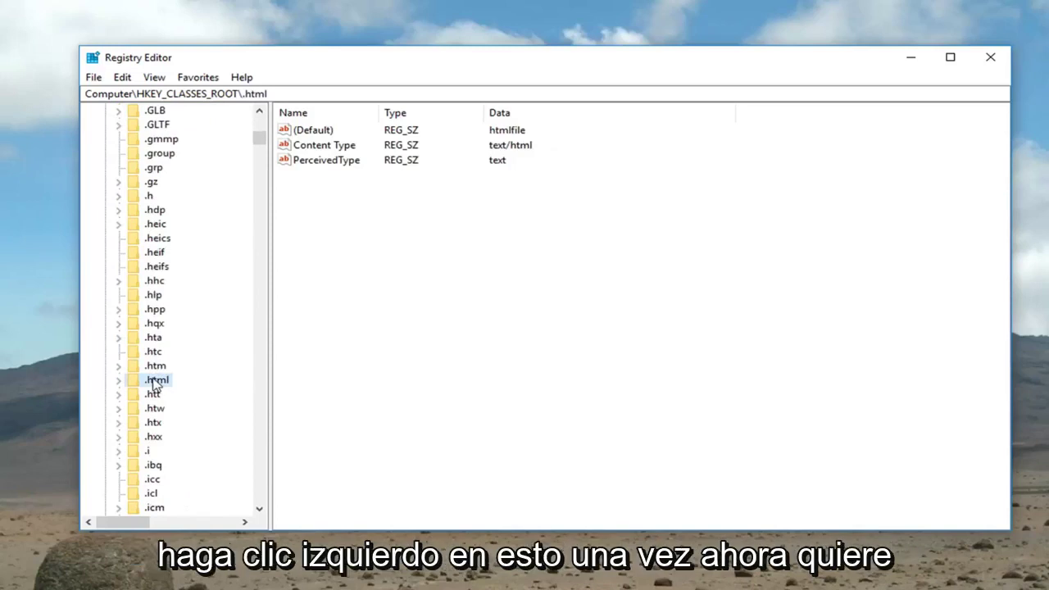
pyautogui.click(315, 133)
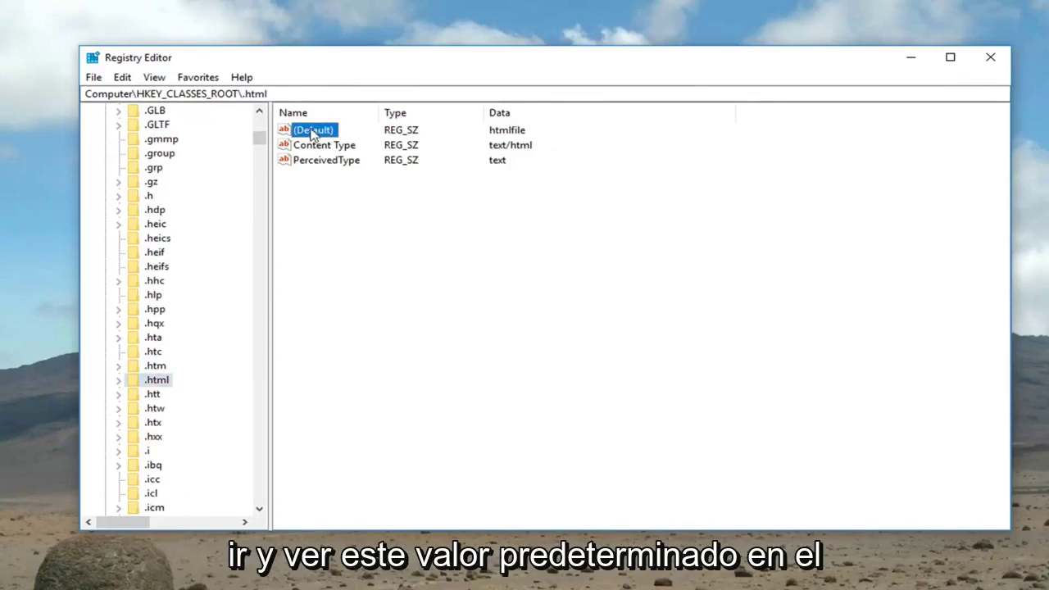
# Open the .html (Default) value in Edit String to read its data 'htmlfile'.
pyautogui.doubleClick(305, 132)
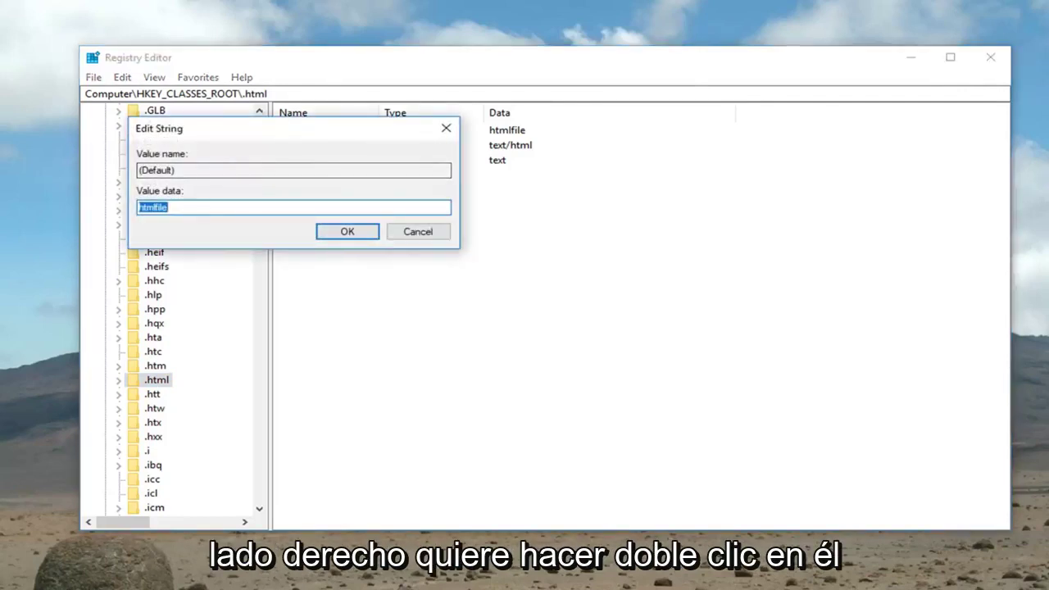
pyautogui.click(278, 211)
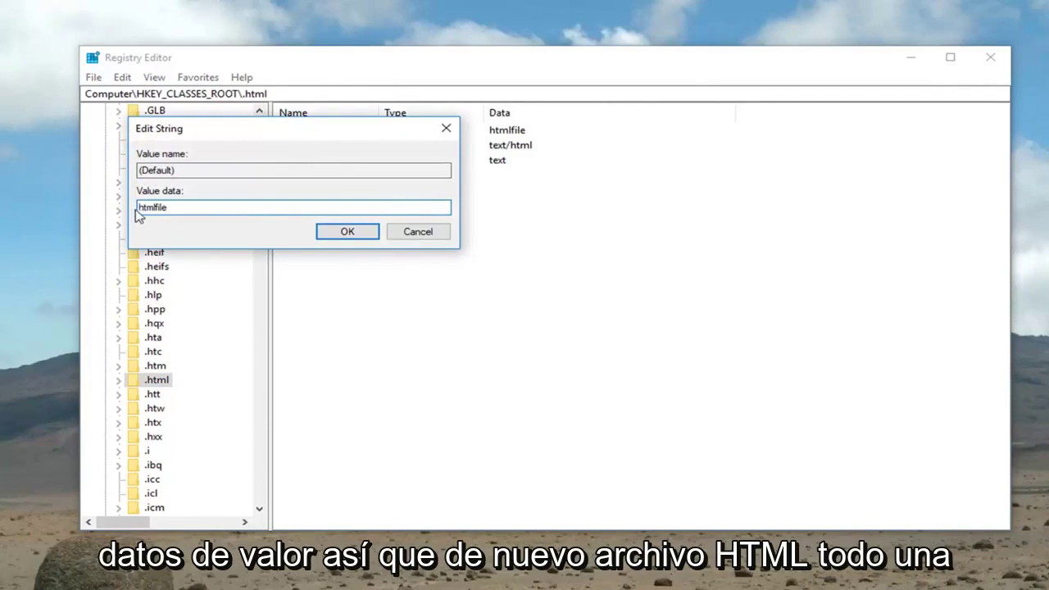